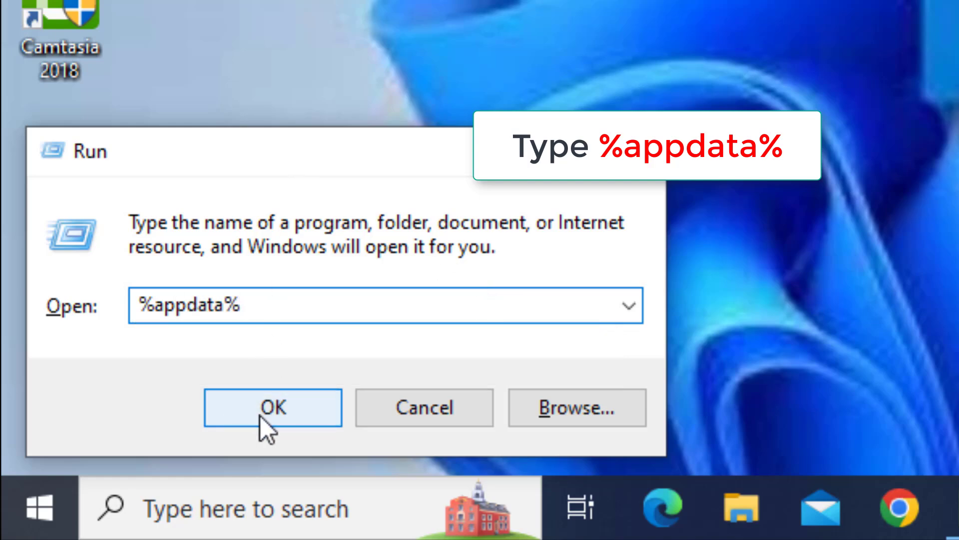
# Open %appdata% from the Run dialog, go up to the AppData folder and open its Local folder.
pyautogui.click(285, 394)
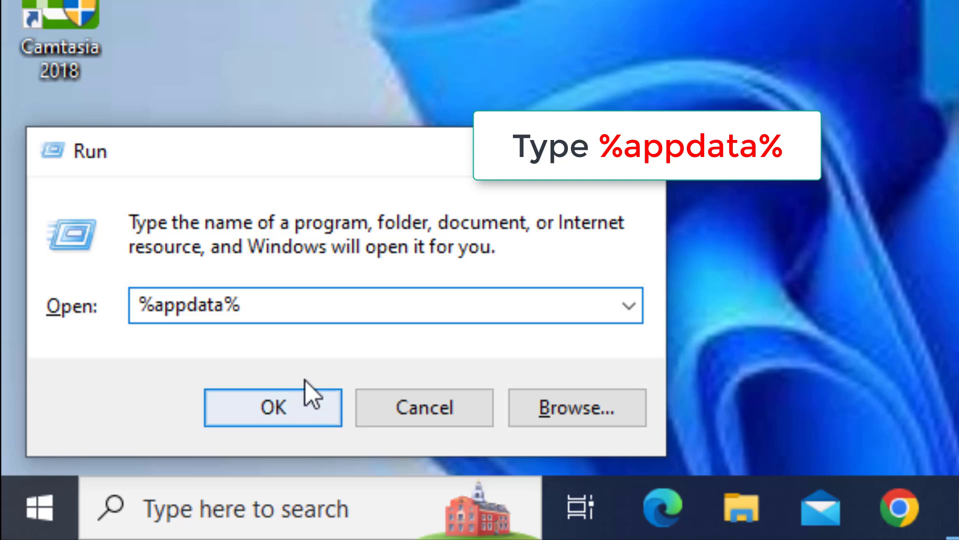
pyautogui.click(286, 406)
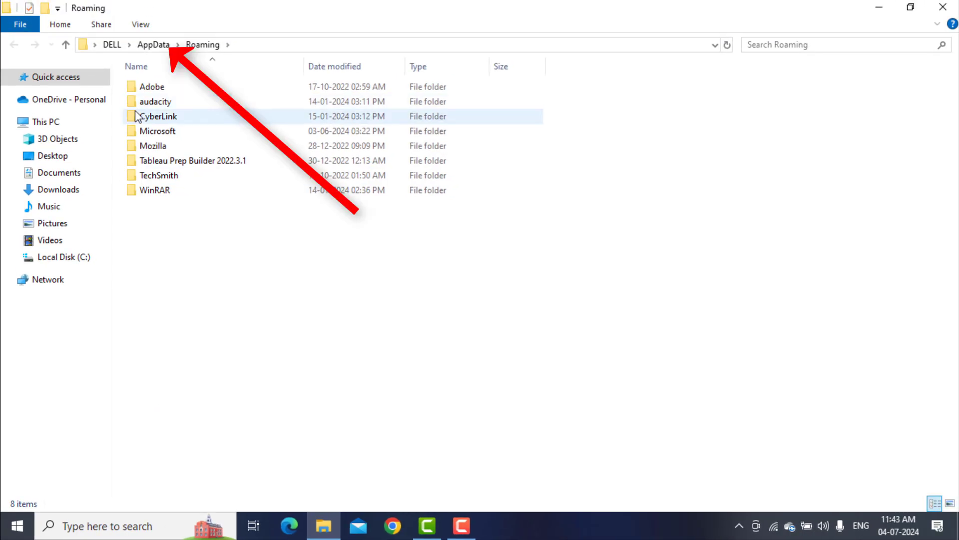
pyautogui.click(154, 45)
pyautogui.click(146, 87)
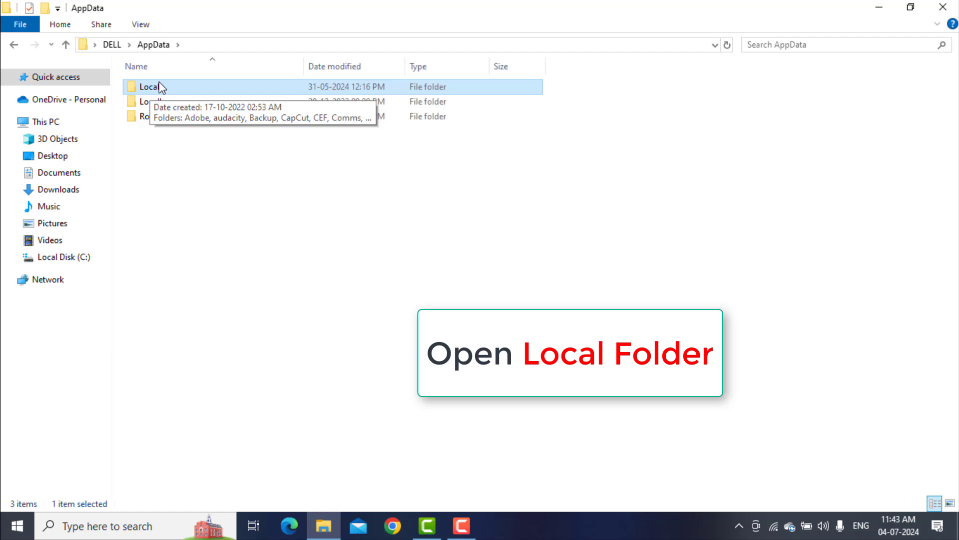
pyautogui.doubleClick(158, 88)
pyautogui.scroll(-1, 325, 190)
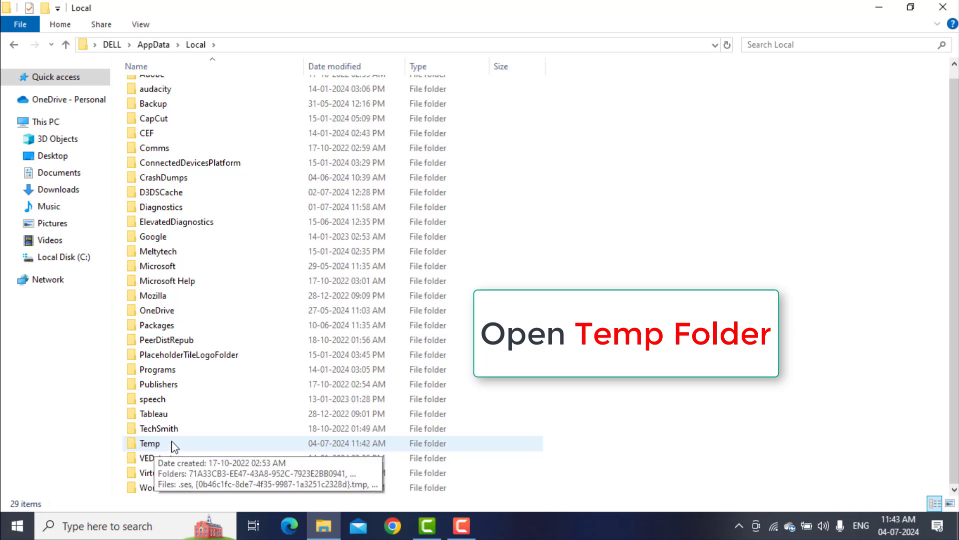
# Delete all files and folders inside the Temp folder of AppData\Local.
pyautogui.doubleClick(152, 446)
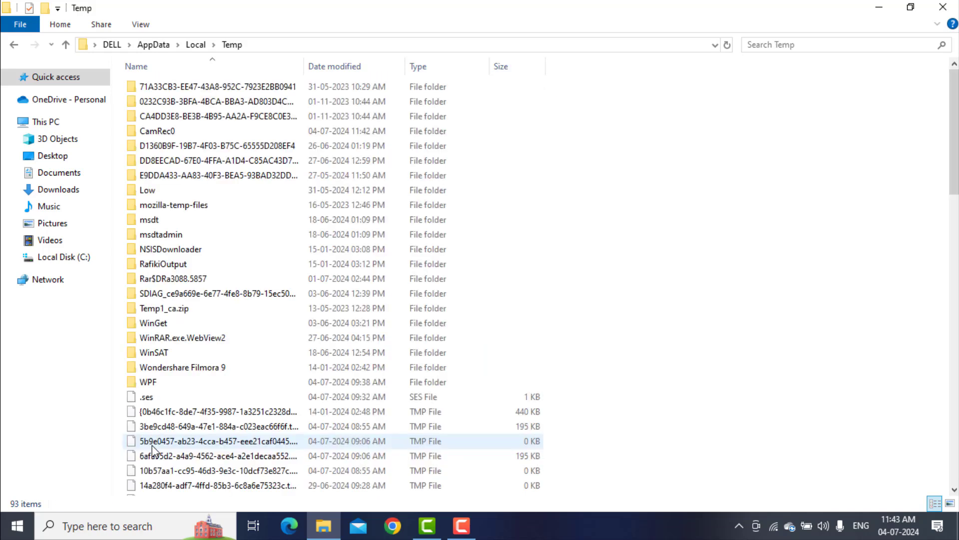
pyautogui.hotkey('ctrl', 'a')
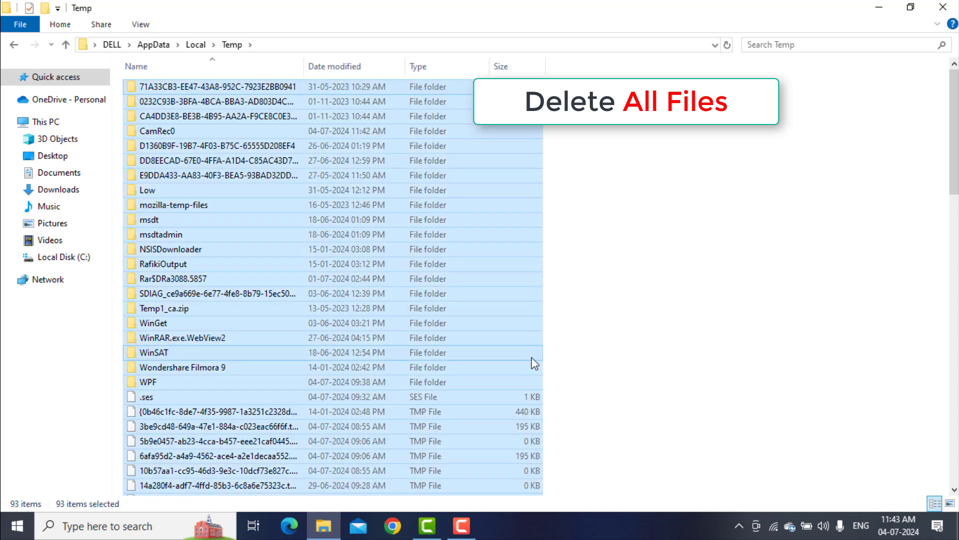
pyautogui.rightClick(286, 136)
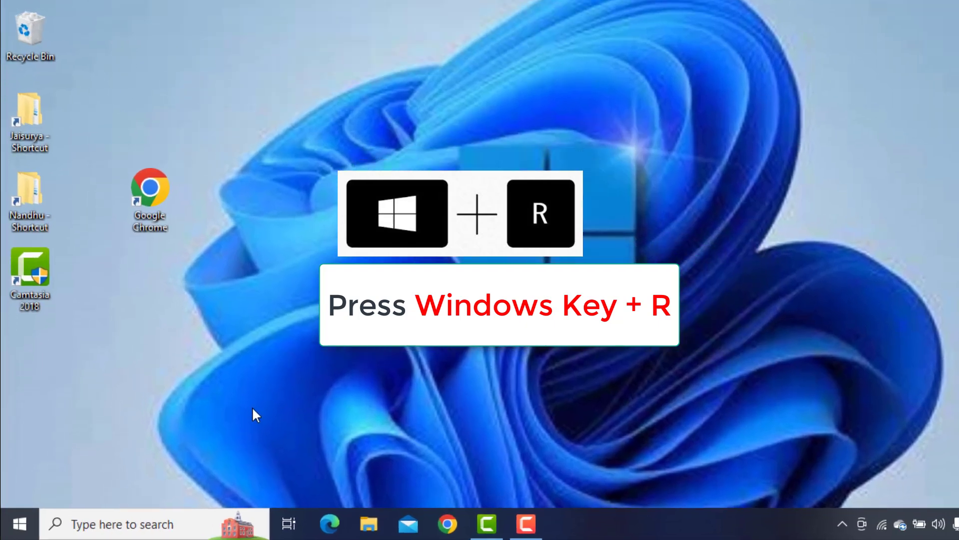
# Open the Windows Temp folder by running temp and delete everything inside it.
pyautogui.press('super+r')
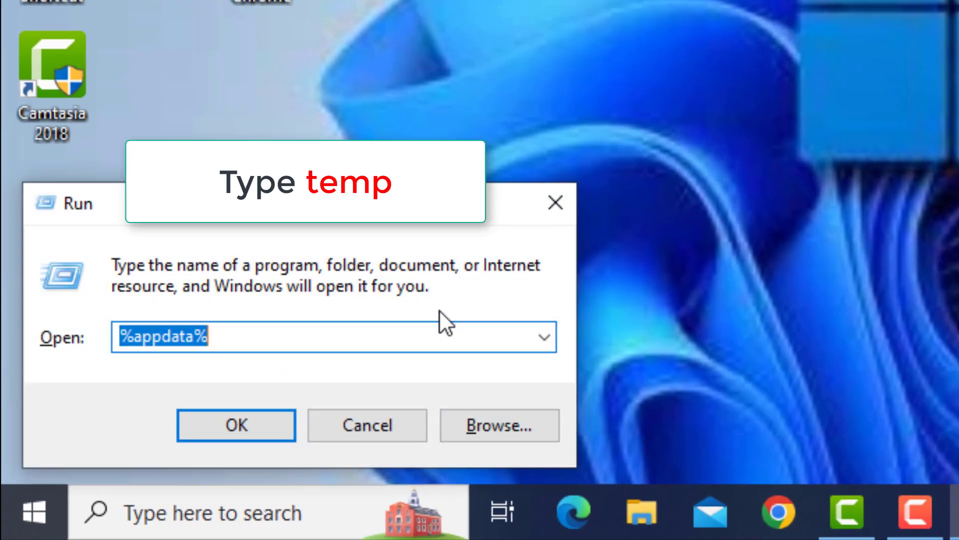
pyautogui.press('BackSpace')
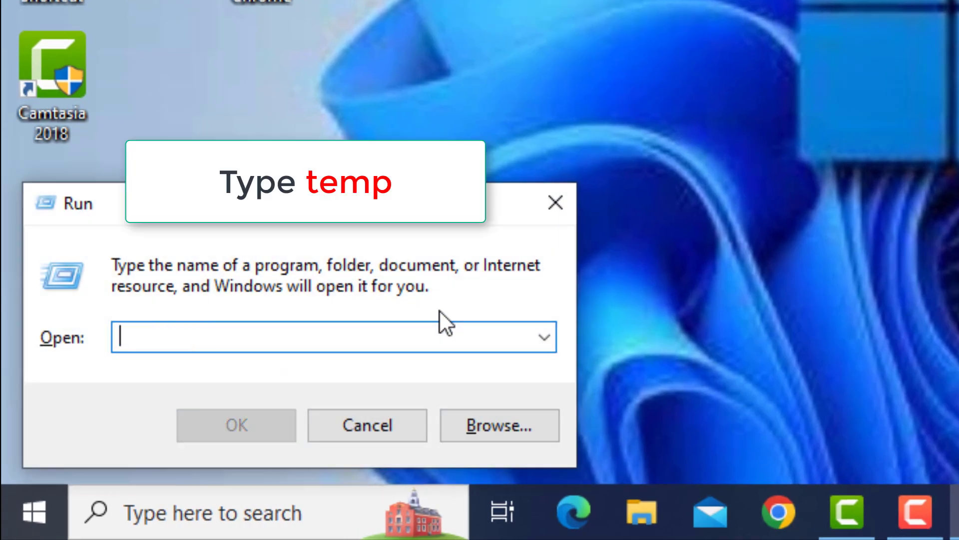
pyautogui.write('temp')
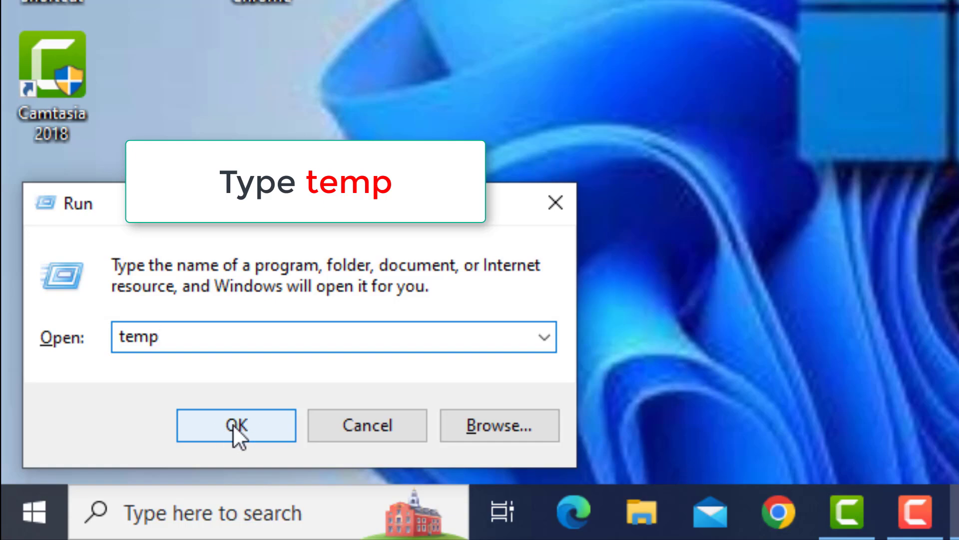
pyautogui.click(253, 425)
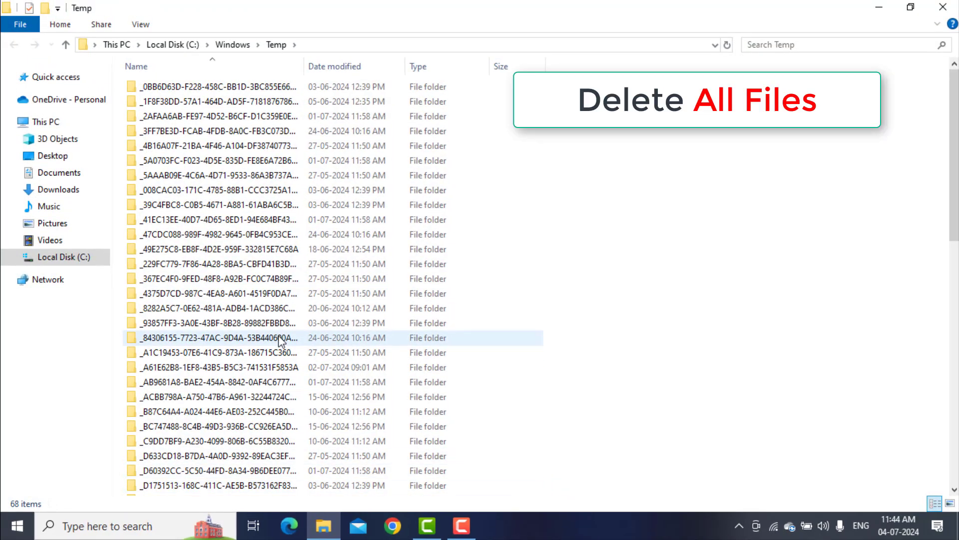
pyautogui.hotkey('ctrl', 'a')
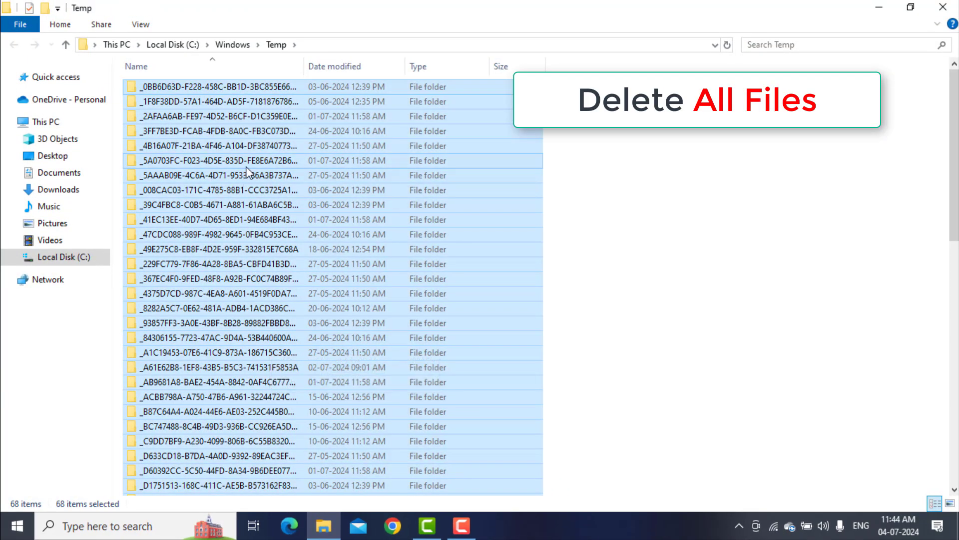
pyautogui.rightClick(246, 164)
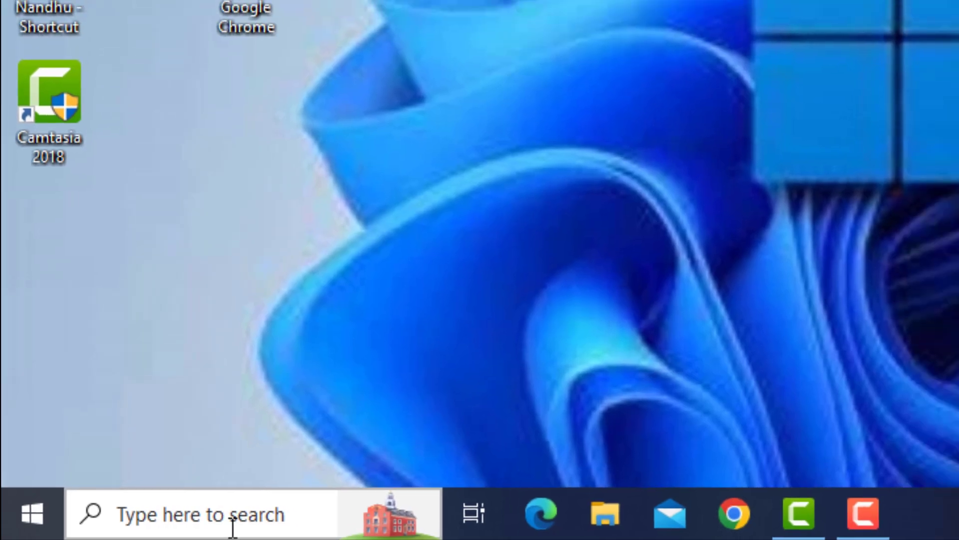
# Search Windows for "Check For Updates" and open the Check for updates system settings.
pyautogui.click(251, 524)
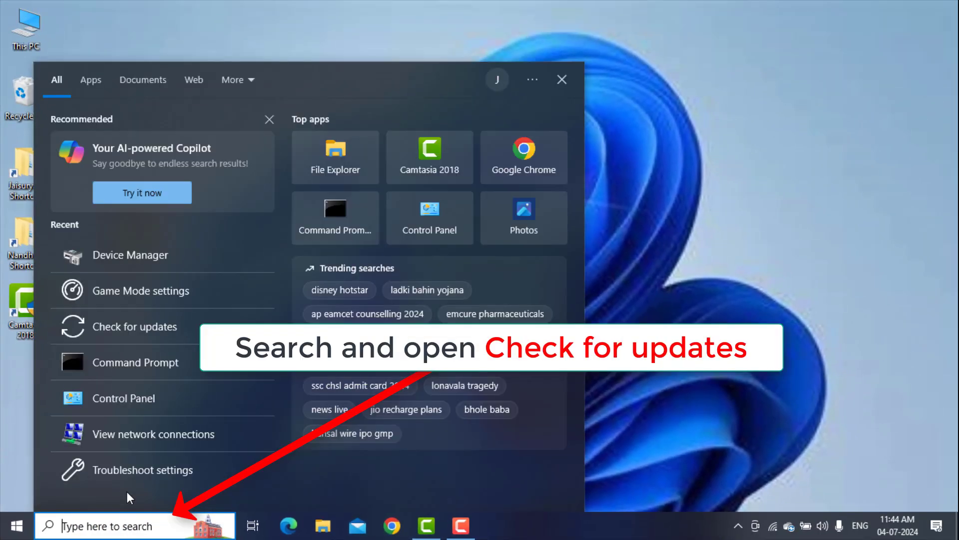
pyautogui.write('C')
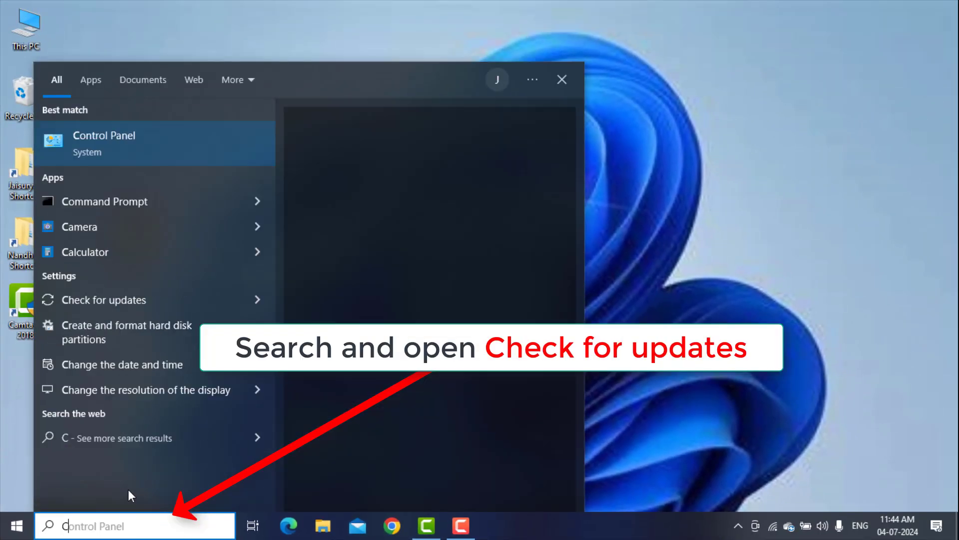
pyautogui.write('heck')
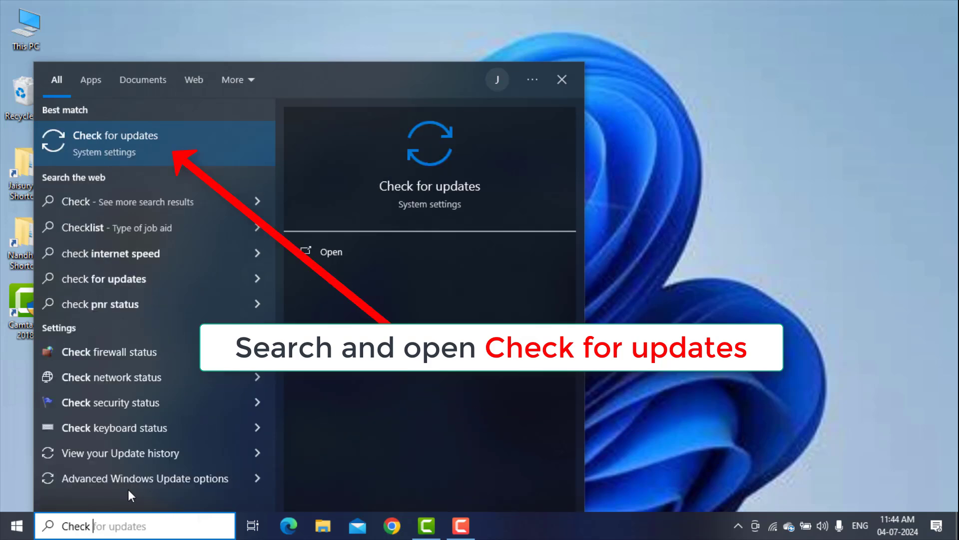
pyautogui.write(' For ')
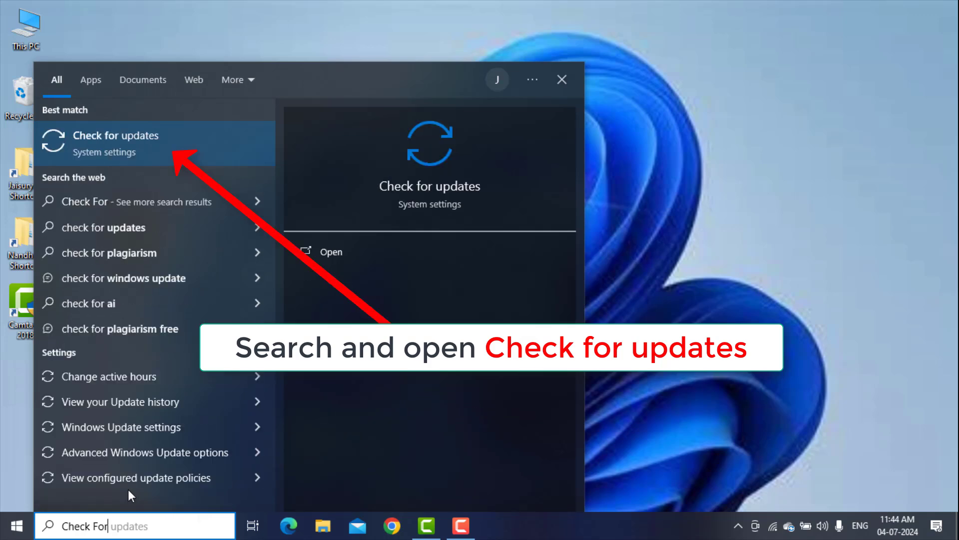
pyautogui.write('U')
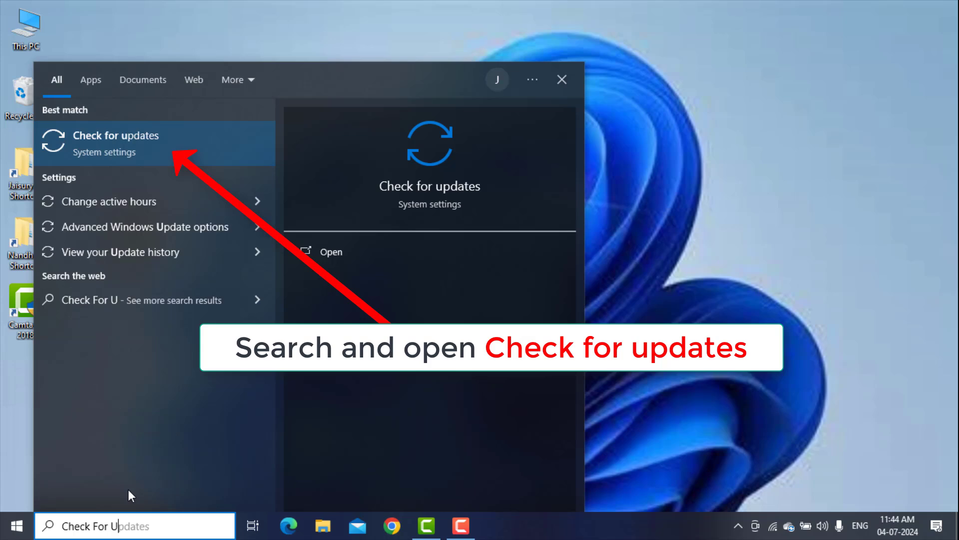
pyautogui.write('pdat')
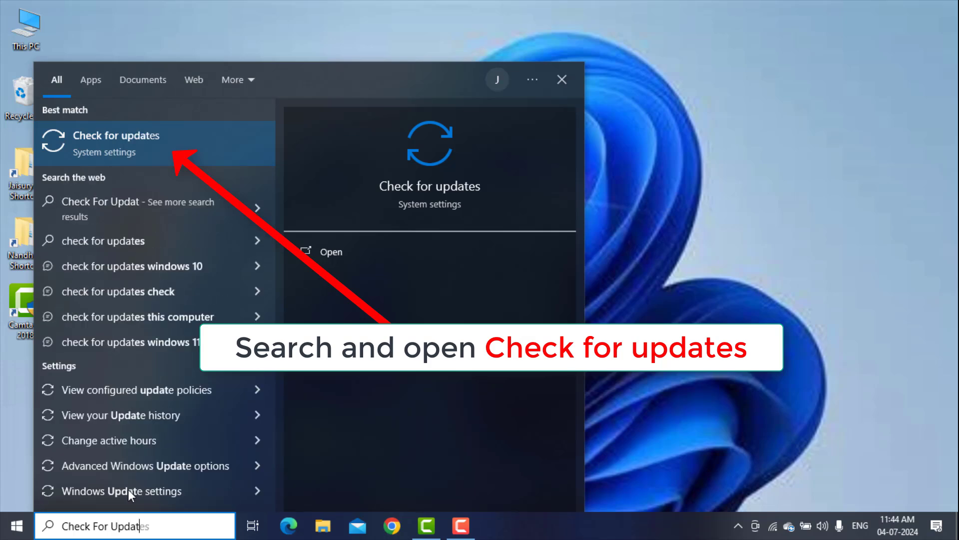
pyautogui.write('es')
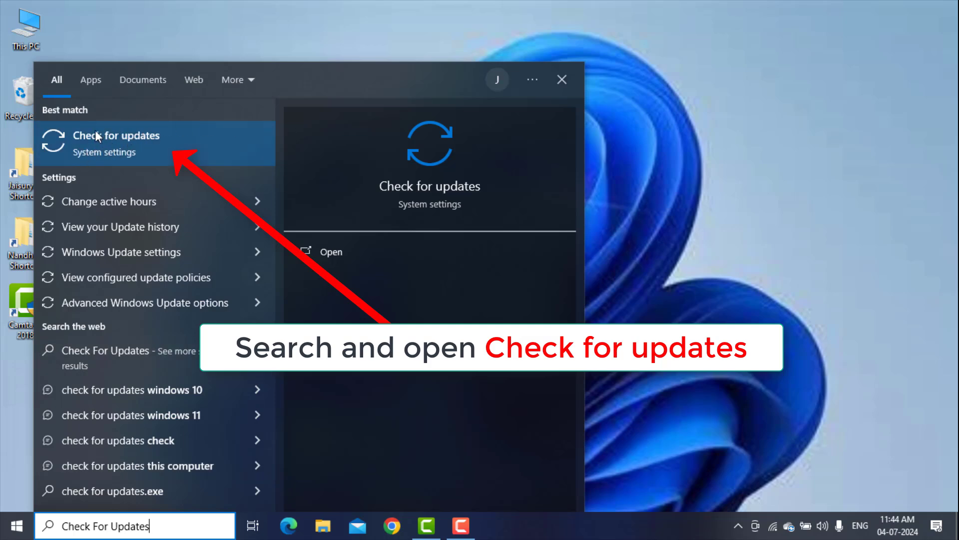
pyautogui.click(133, 135)
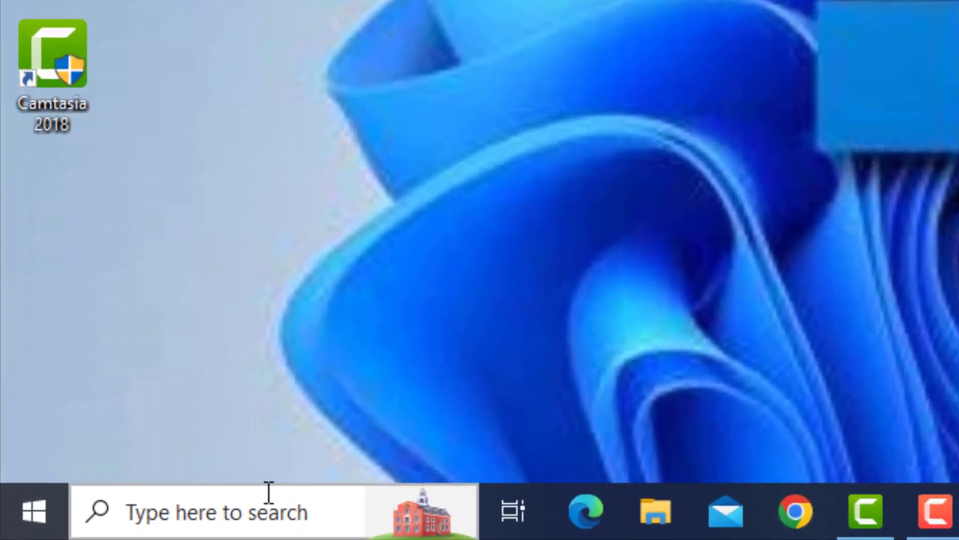
# Search Windows for "Game Mode", turn Game Mode on in its settings and close the Settings window.
pyautogui.click(229, 506)
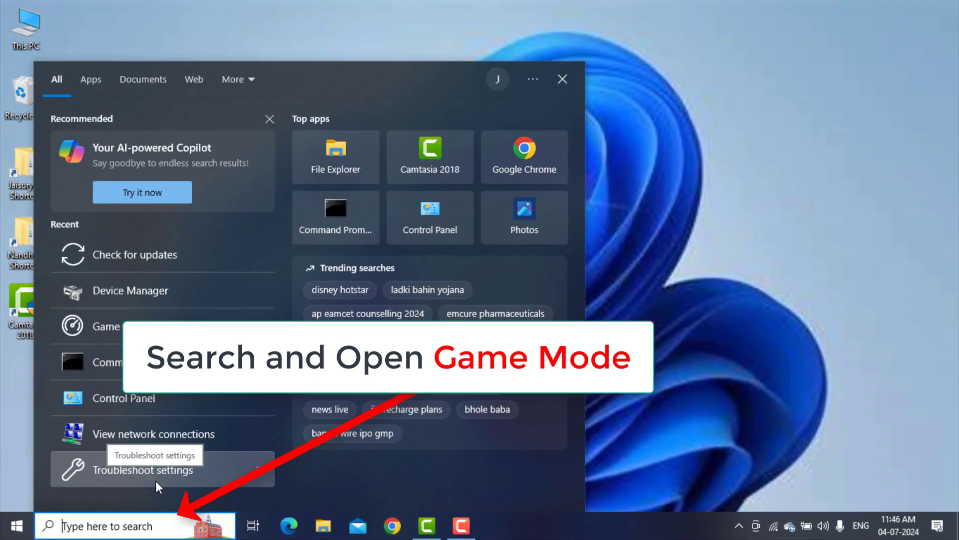
pyautogui.write('Game Mode')
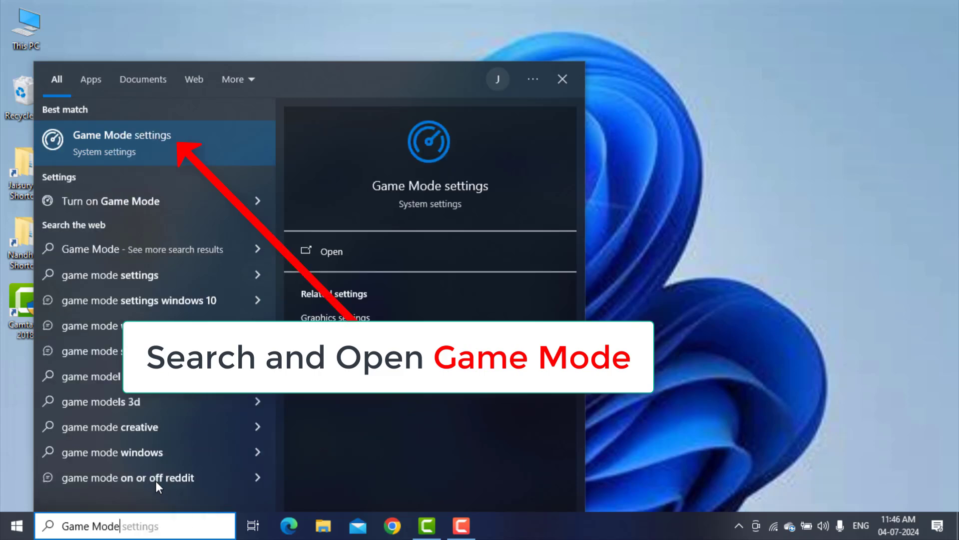
pyautogui.click(135, 136)
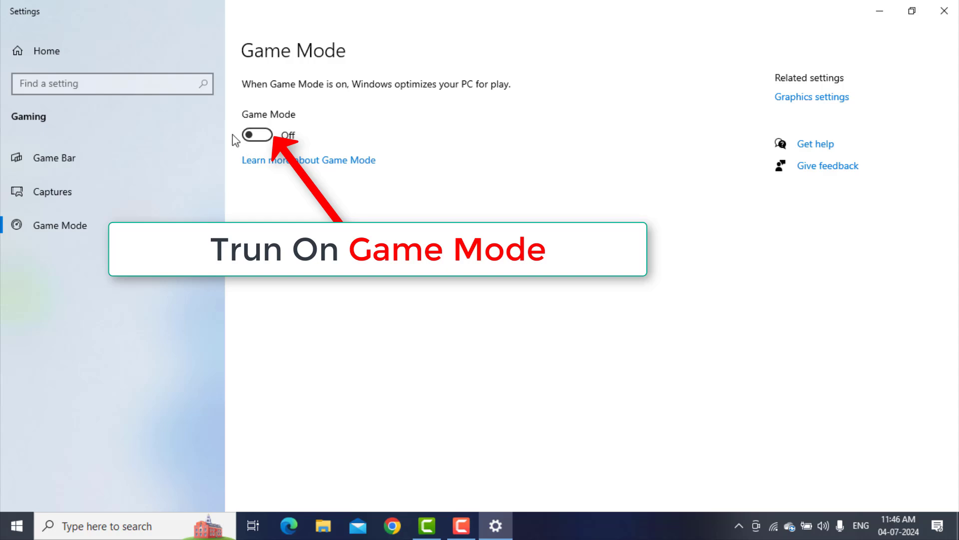
pyautogui.click(268, 139)
pyautogui.click(945, 11)
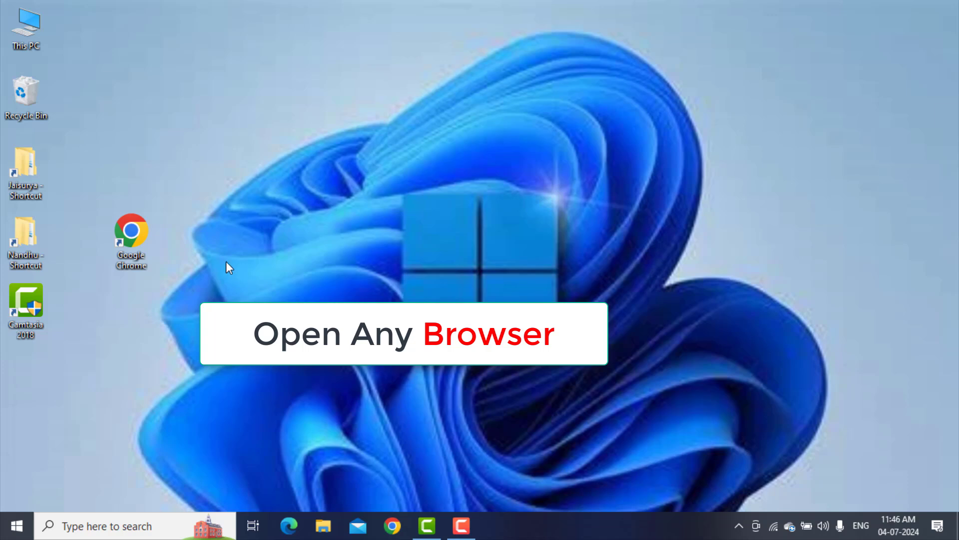
# Switch to Google Chrome and search Google for "directx setup".
pyautogui.doubleClick(146, 252)
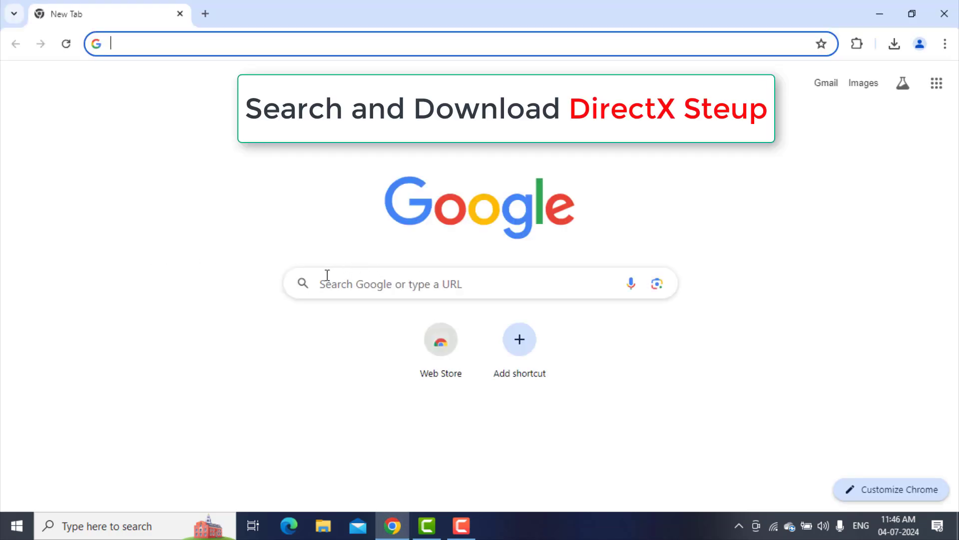
pyautogui.click(355, 274)
pyautogui.write('Dire')
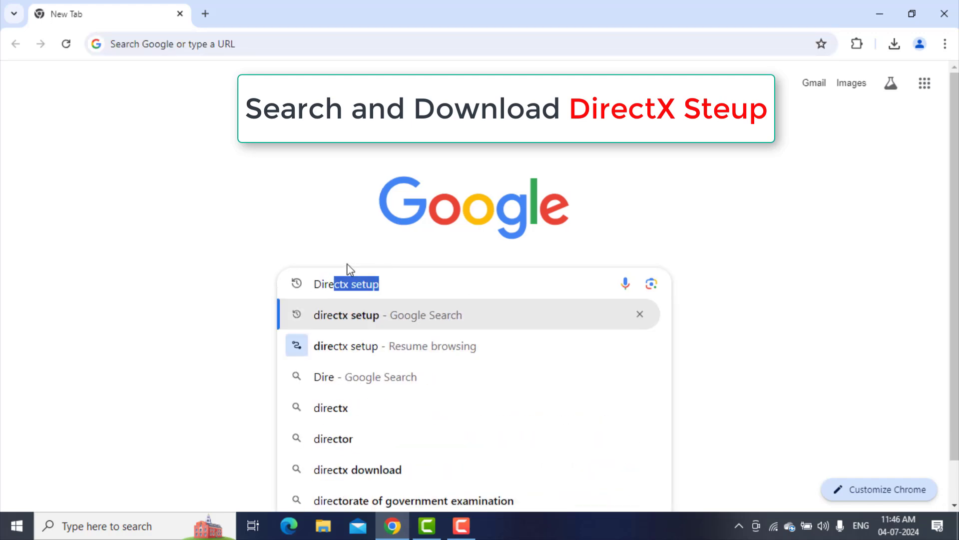
pyautogui.write('ctX ')
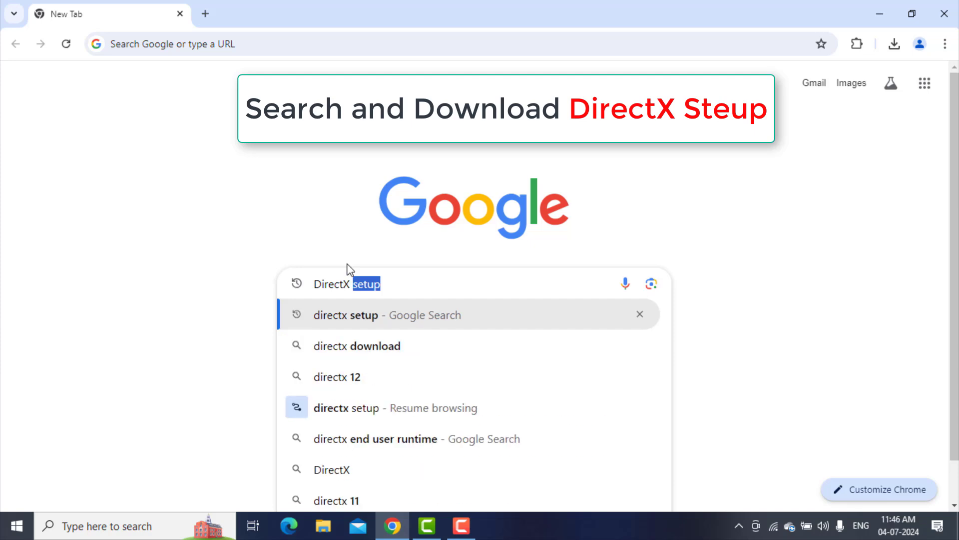
pyautogui.write('Setup')
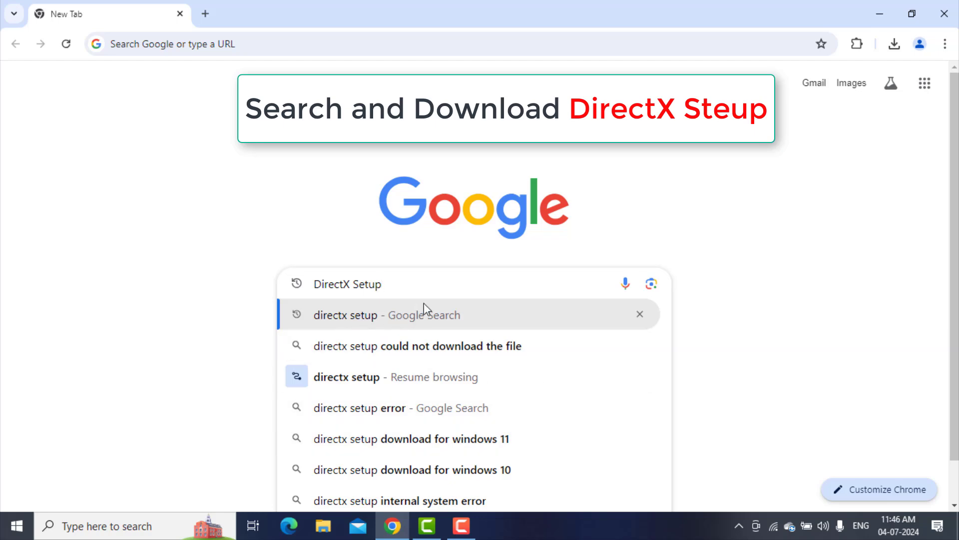
pyautogui.click(398, 316)
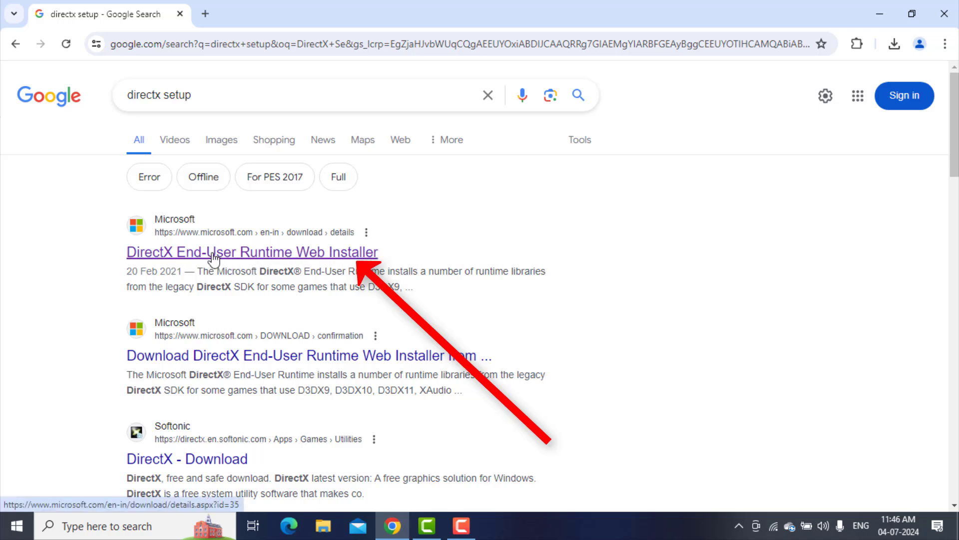
# Download the DirectX End-User Runtime Web Installer from its Microsoft download page.
pyautogui.click(279, 256)
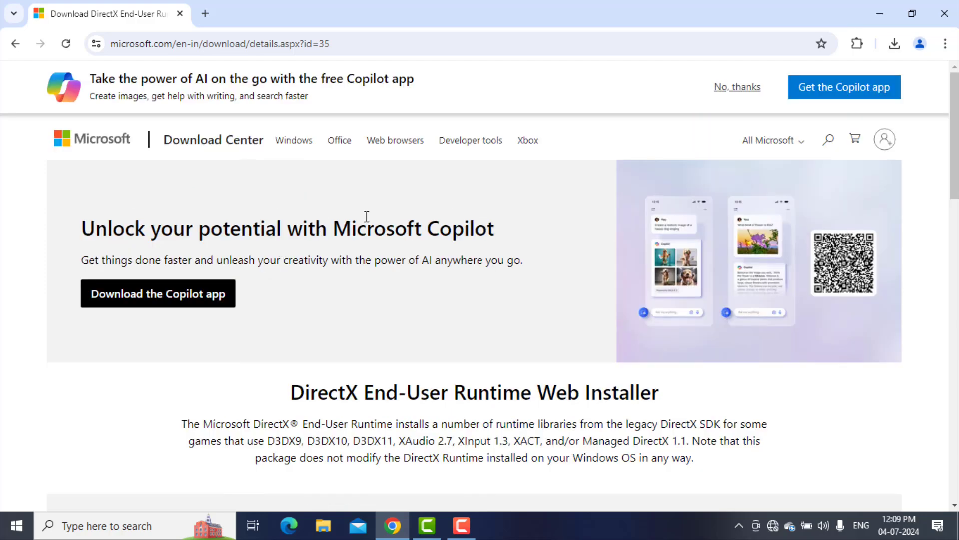
pyautogui.scroll(-3, 467, 235)
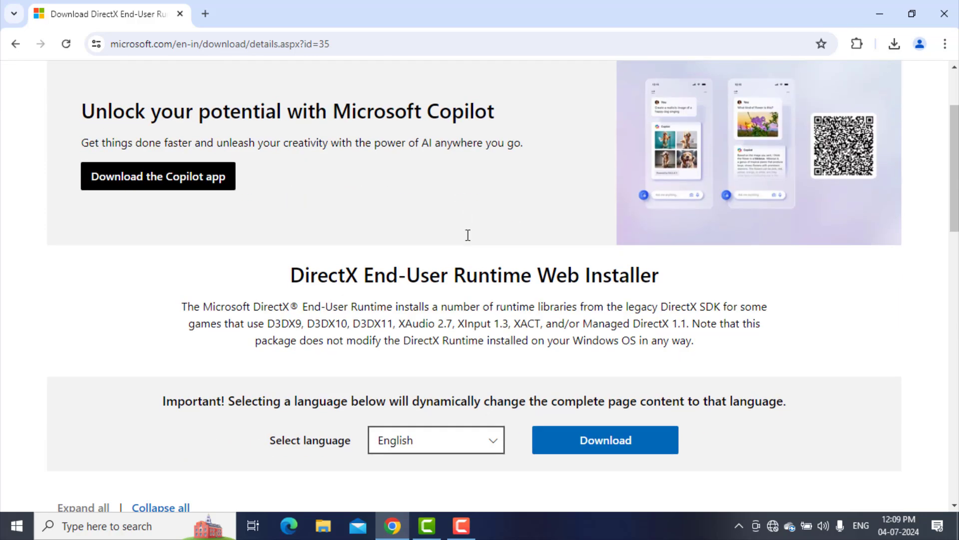
pyautogui.scroll(-3, 467, 235)
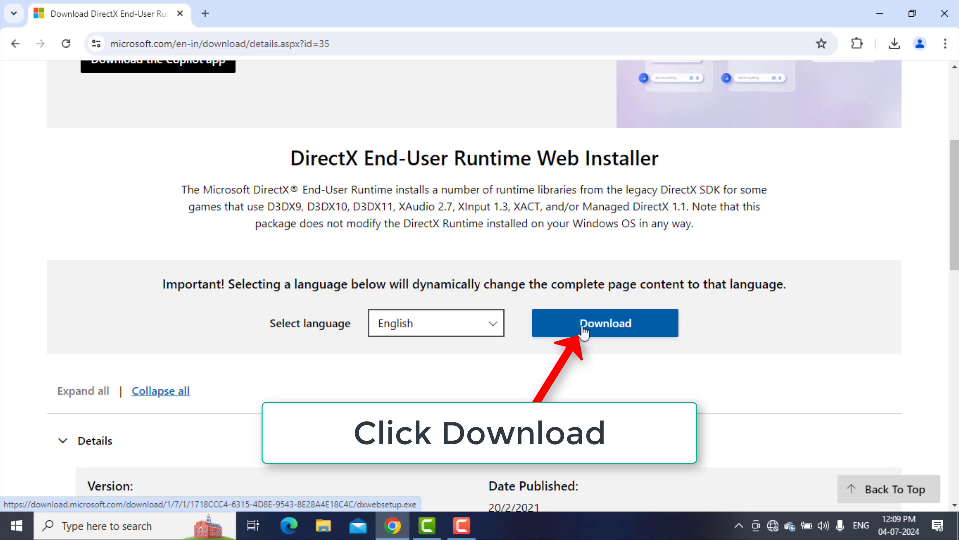
pyautogui.click(622, 319)
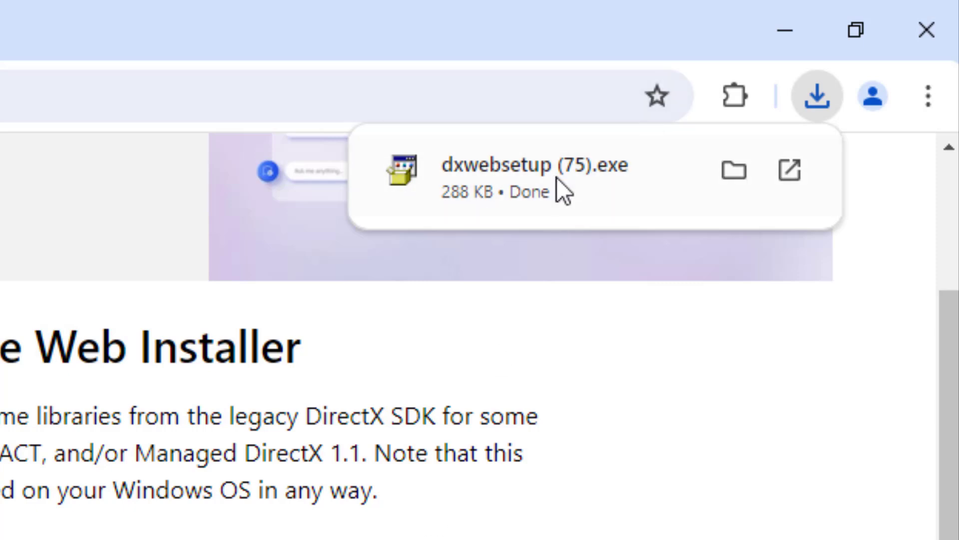
pyautogui.moveTo(800, 167)
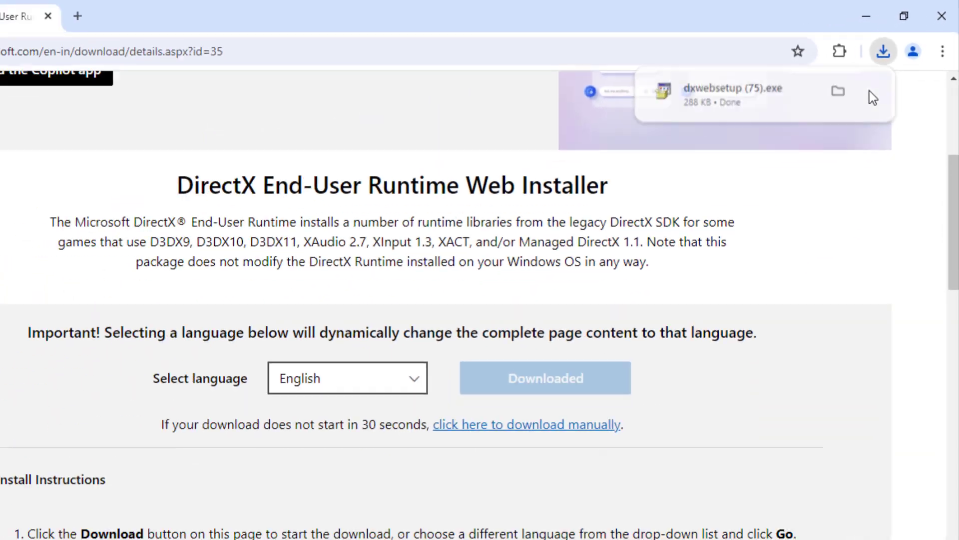
# Try to install DirectX with the downloaded dxwebsetup (75).exe, accepting the license agreement and the Bing Bar offer, and close the setup wizard.
pyautogui.click(791, 169)
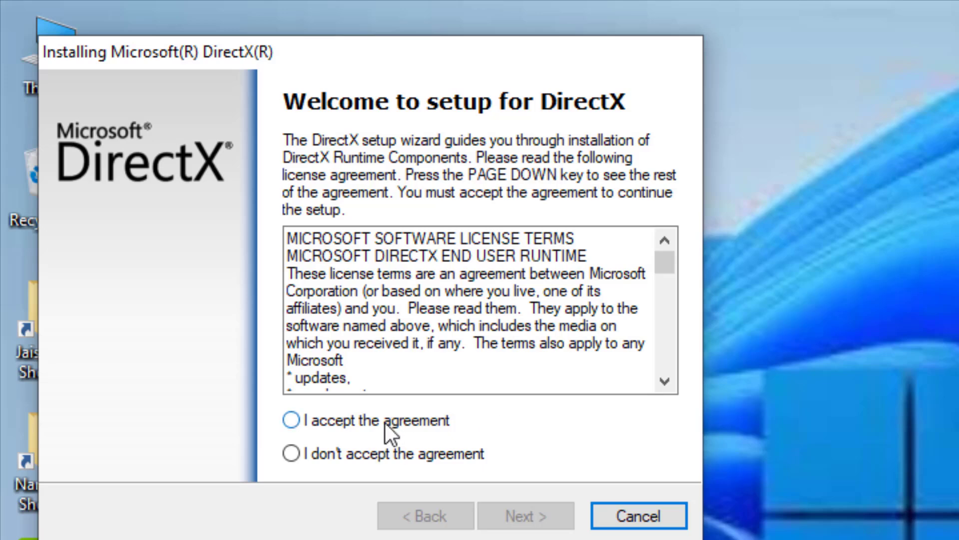
pyautogui.click(392, 417)
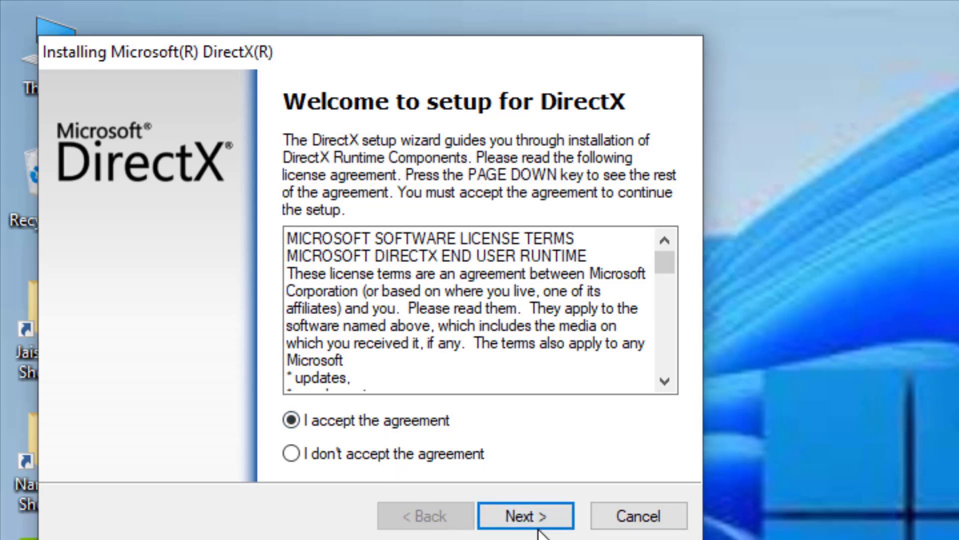
pyautogui.click(545, 524)
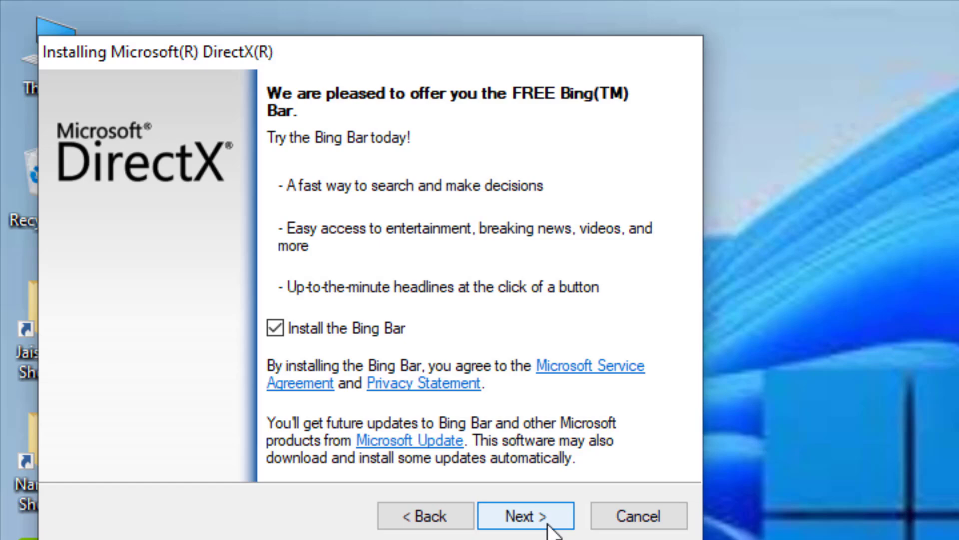
pyautogui.click(548, 524)
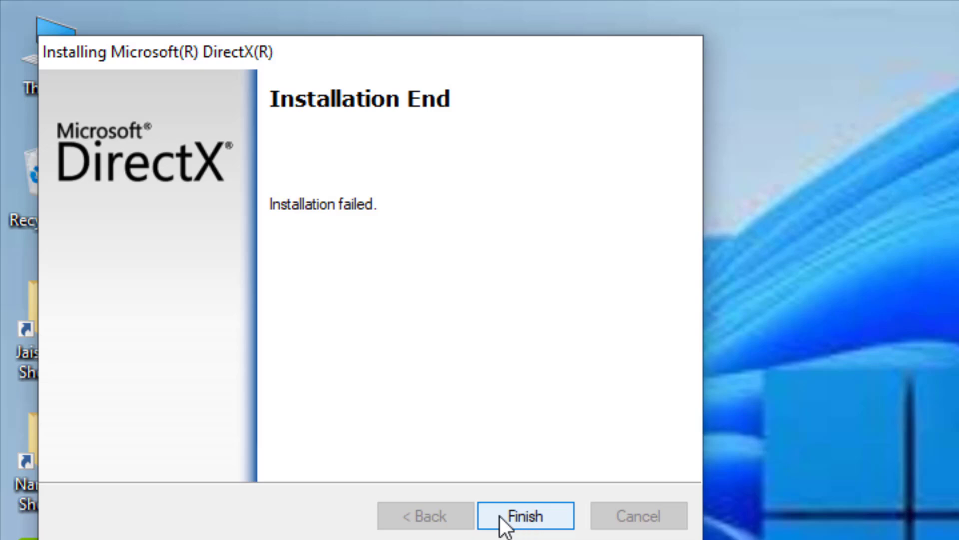
pyautogui.click(543, 516)
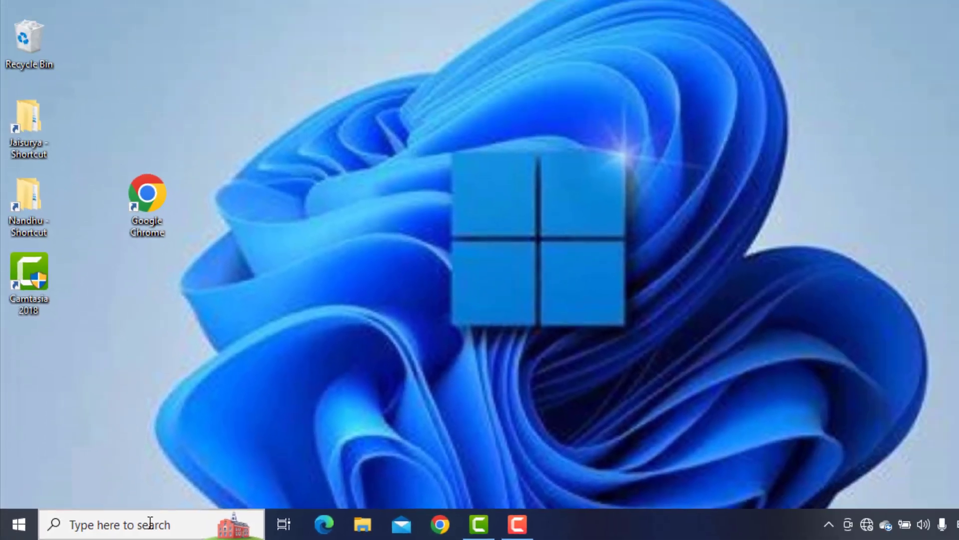
# Search Windows for "Device Manager" and open it.
pyautogui.click(300, 508)
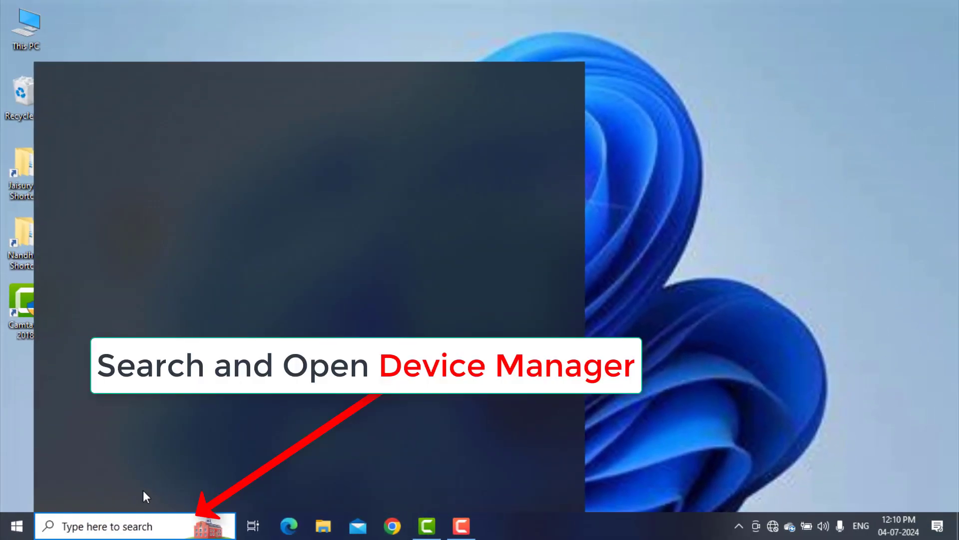
pyautogui.write('De')
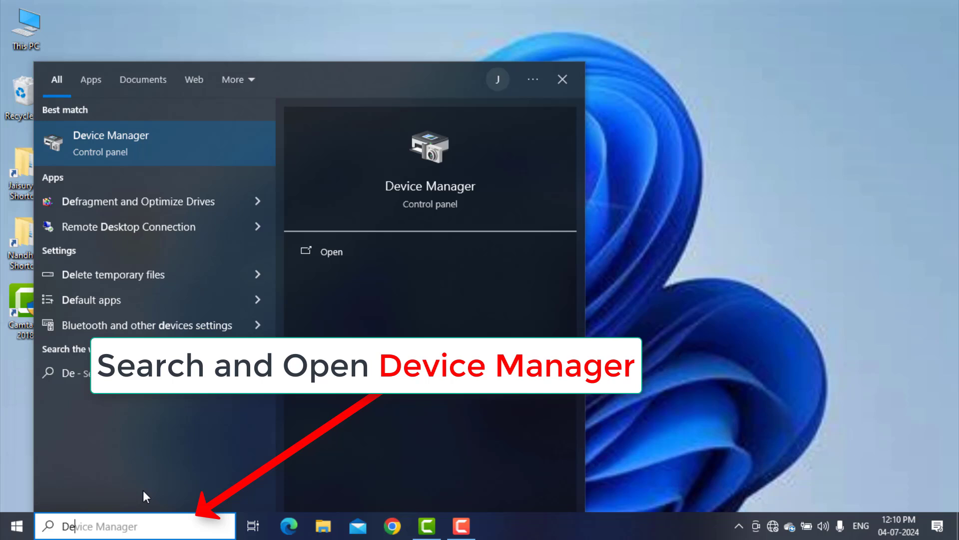
pyautogui.write('vice')
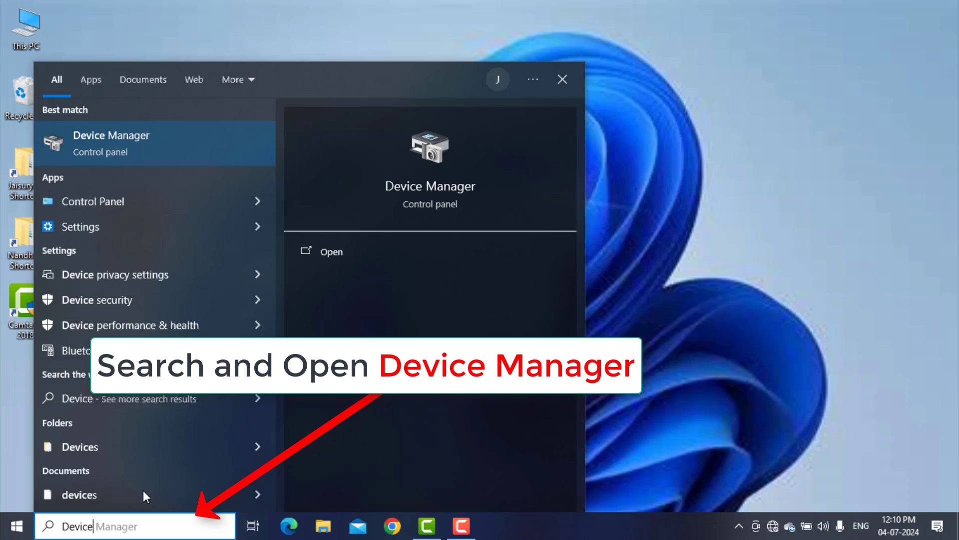
pyautogui.write(' Manag')
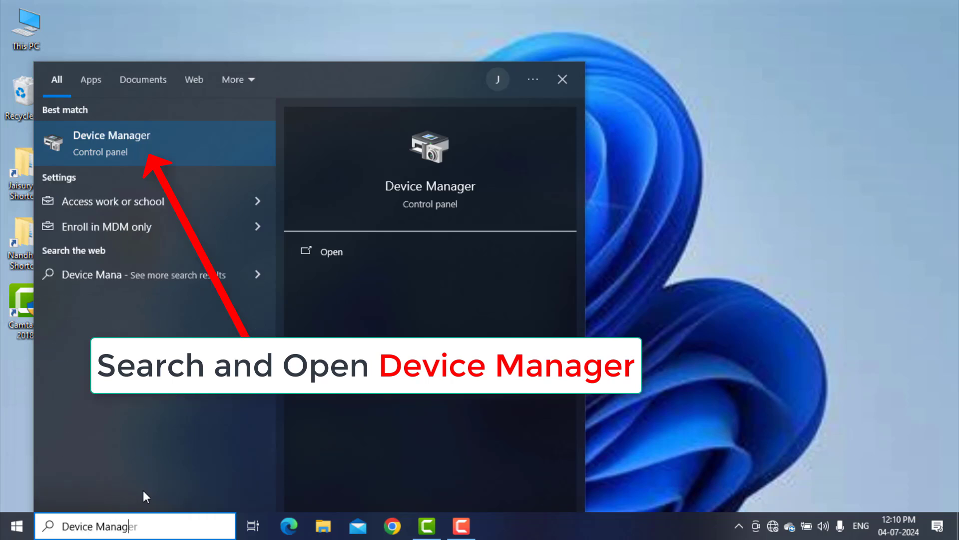
pyautogui.write('er')
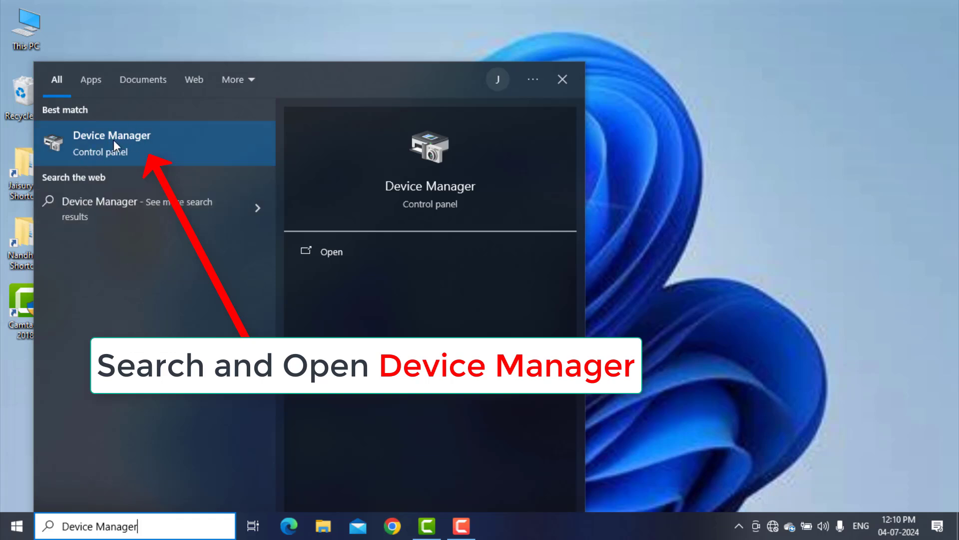
pyautogui.click(140, 140)
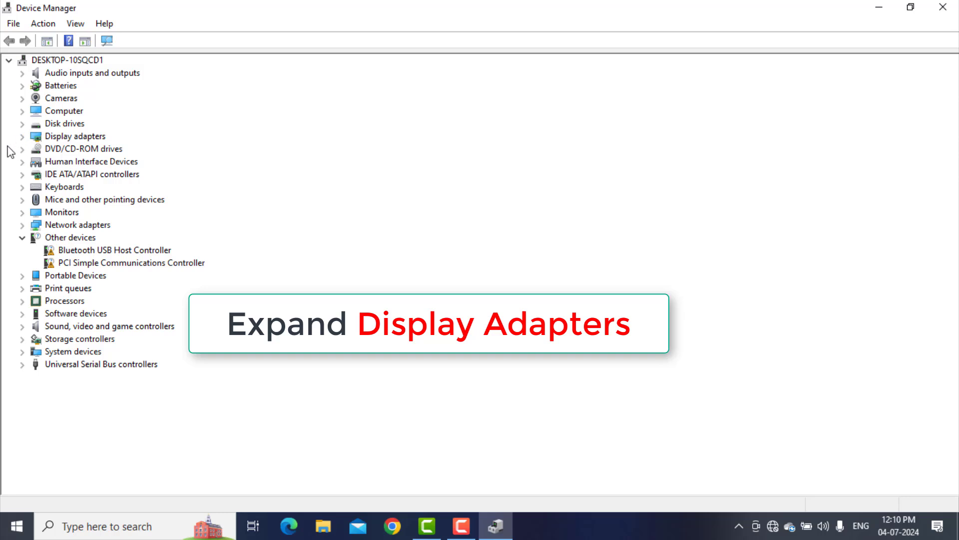
# Update the display adapter's driver manually, installing Intel(R) HD Graphics 3000 from the list of available drivers on the computer.
pyautogui.click(22, 137)
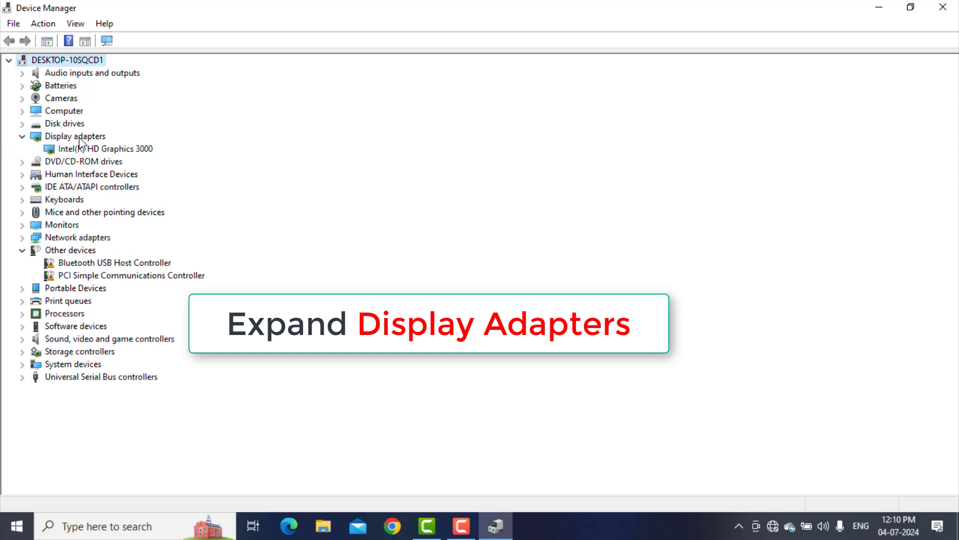
pyautogui.rightClick(135, 153)
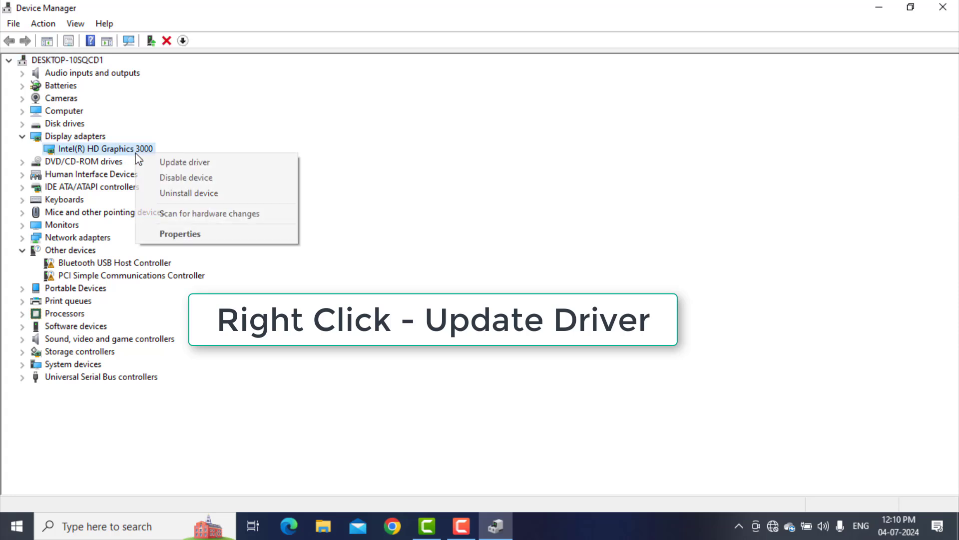
pyautogui.click(192, 161)
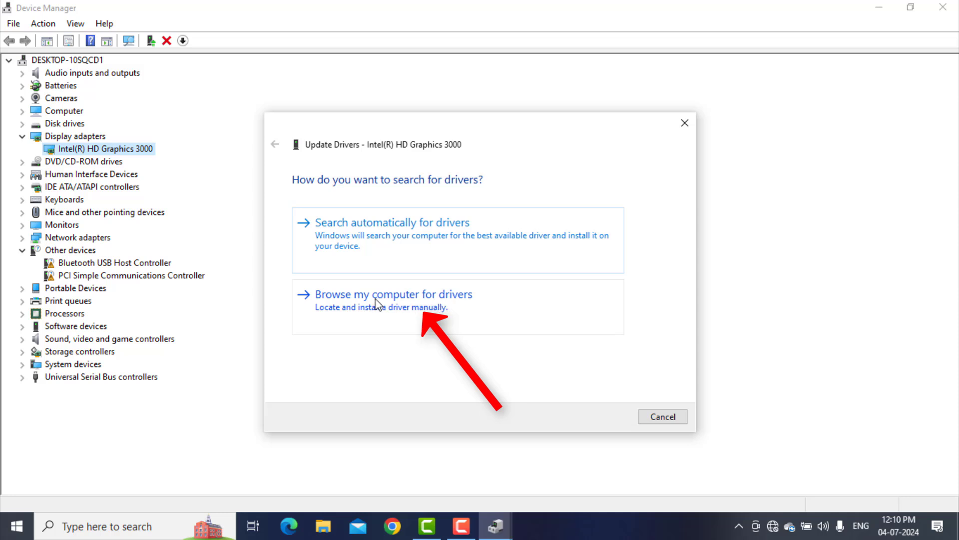
pyautogui.click(437, 295)
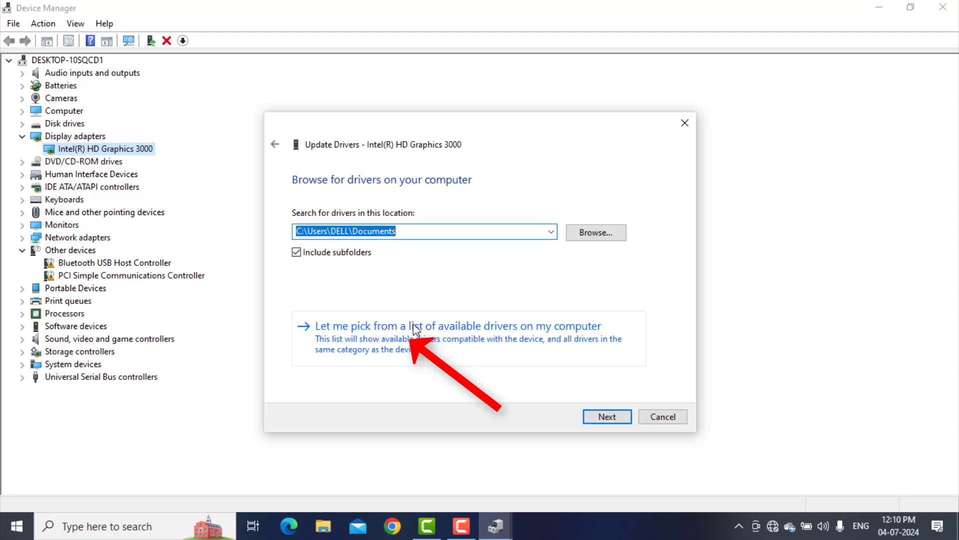
pyautogui.click(491, 326)
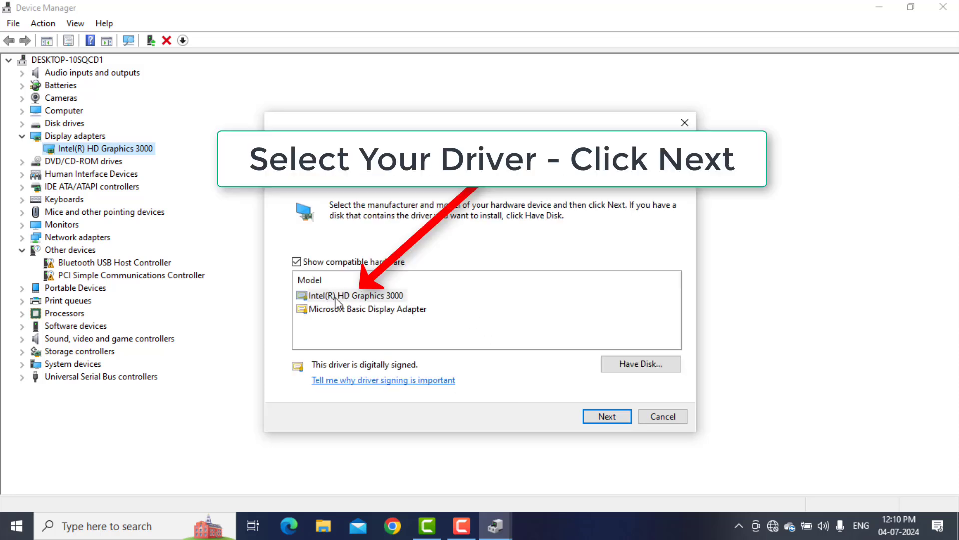
pyautogui.click(397, 300)
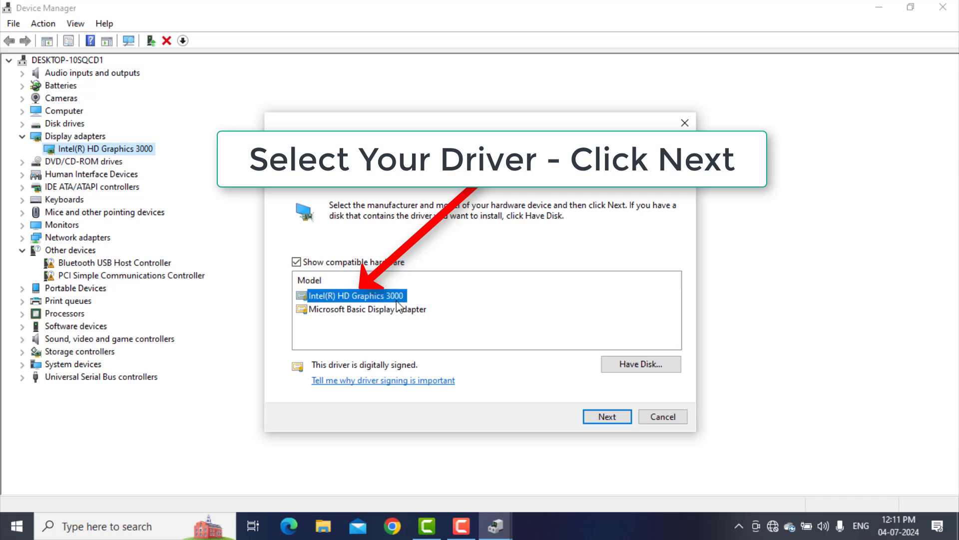
pyautogui.click(613, 416)
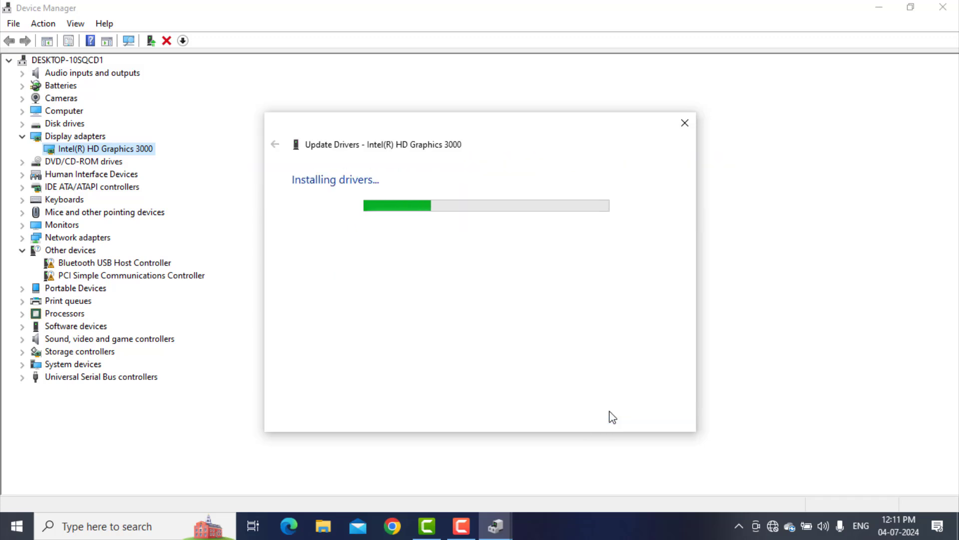